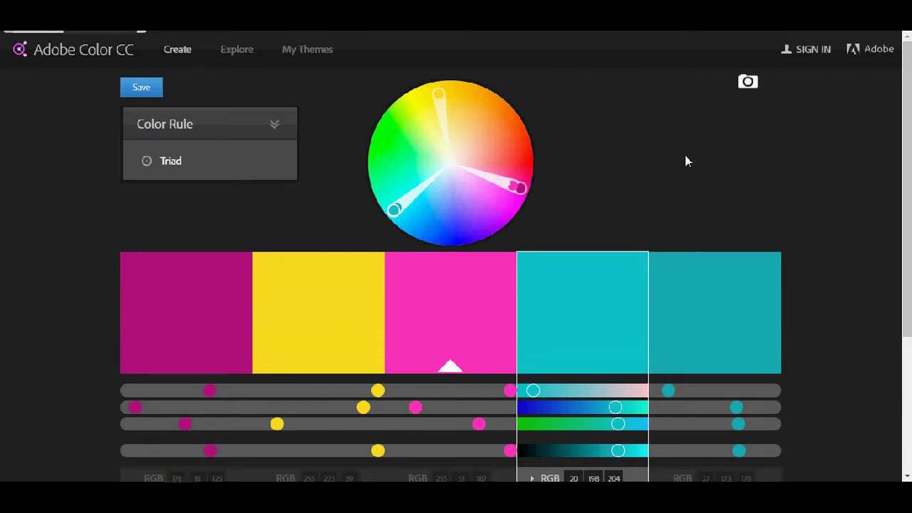
Step: Rotate the Triad harmony with the yellow handle and raise the light-blue swatch to RGB 90, 204, 255
click(447, 93)
drag(447, 93, 500, 170)
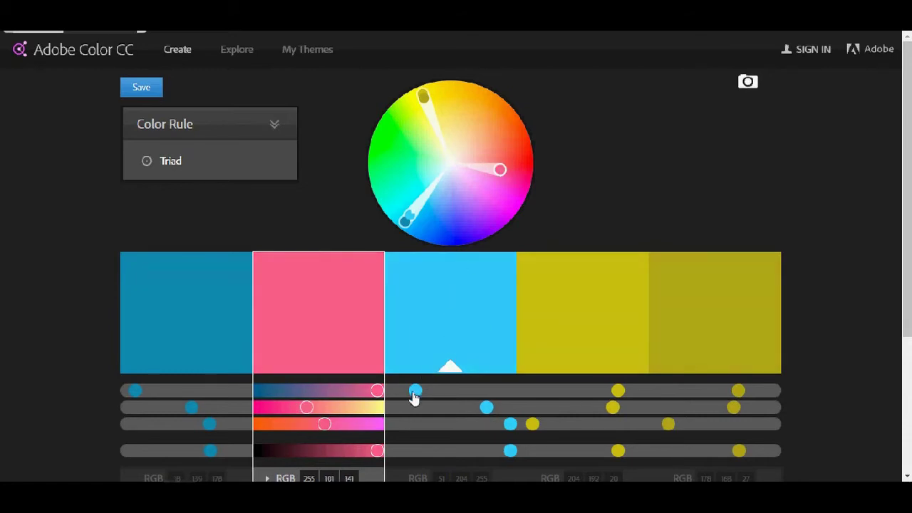
mouse_move(417, 392)
mouse_down()
mouse_move(446, 392)
mouse_move(432, 396)
mouse_up()
scroll(431, 396, down, 1)
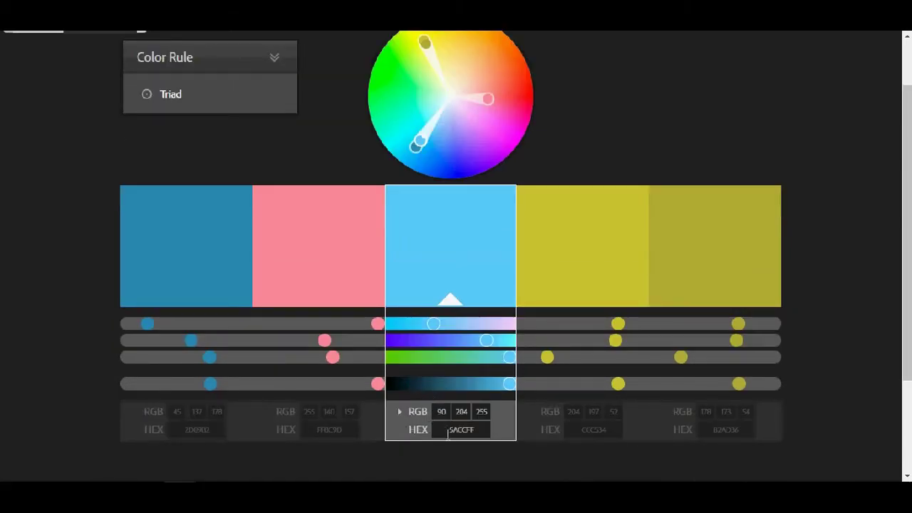
Step: Switch the Color Rule to Complementary and rotate the pair on the colour wheel
scroll(123, 154, up, 1)
mouse_move(124, 154)
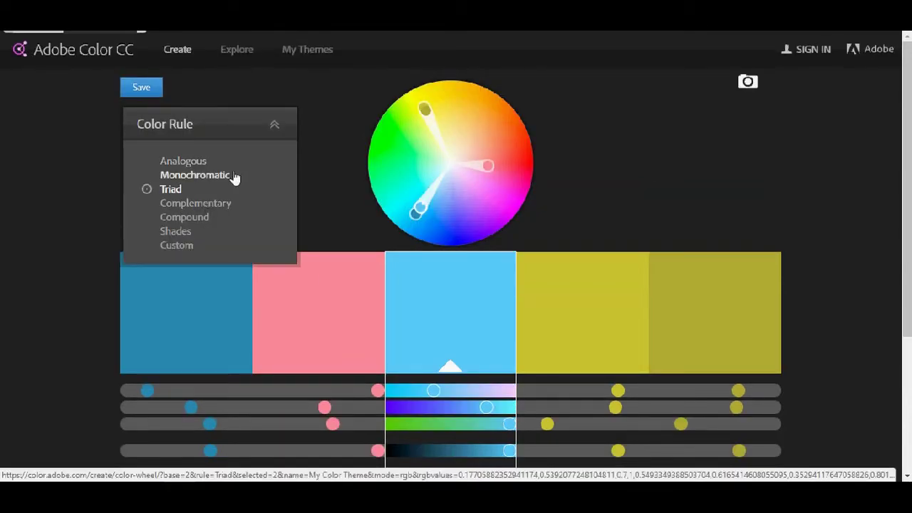
click(201, 211)
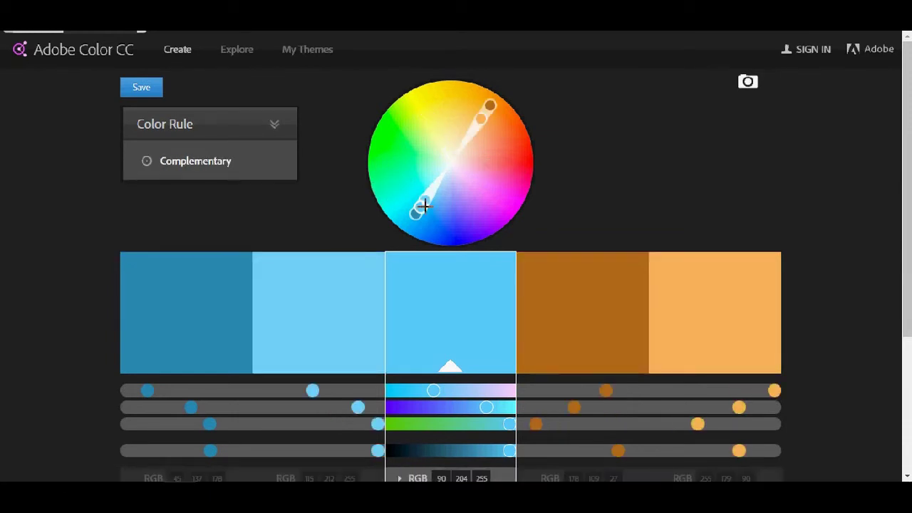
mouse_move(419, 206)
mouse_down()
mouse_move(456, 212)
mouse_move(475, 181)
mouse_move(466, 143)
mouse_move(477, 126)
mouse_move(482, 134)
mouse_up()
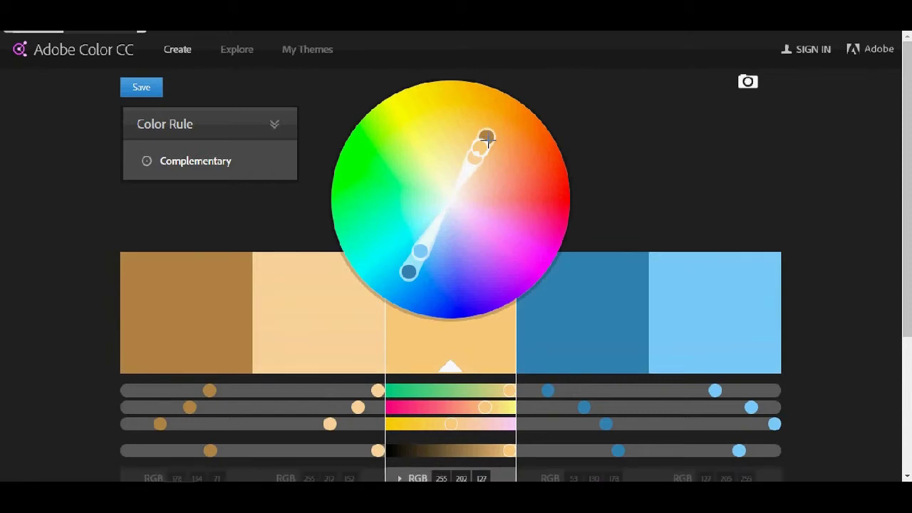
Step: Lower the middle swatch's green value for a crimson-pink and green palette
drag(485, 408, 419, 409)
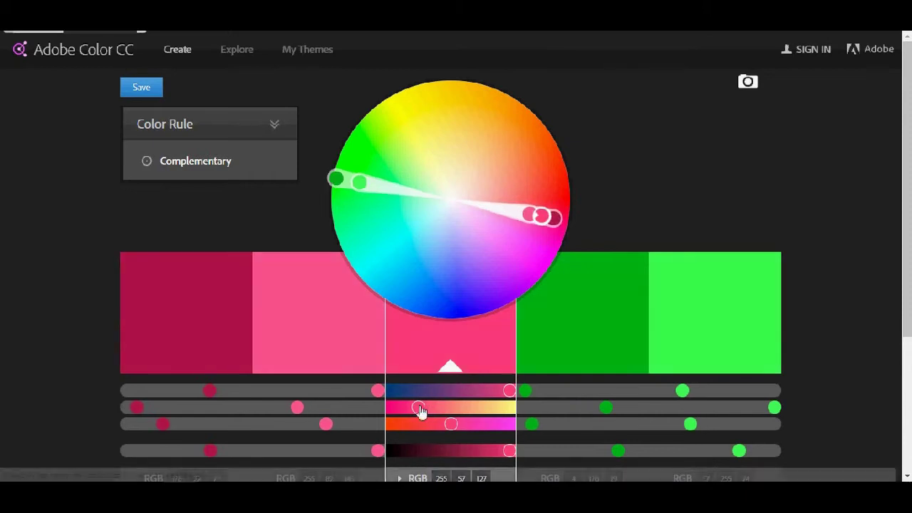
scroll(24, 255, down, 2)
scroll(25, 254, up, 2)
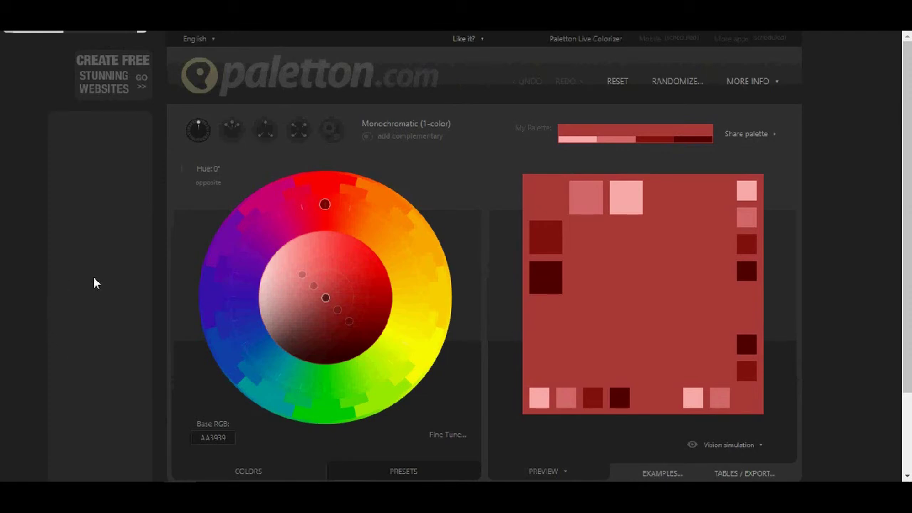
Step: Rotate the monochromatic base hue from red to green (165°) and brighten the shades to vivid lime
drag(324, 207, 375, 219)
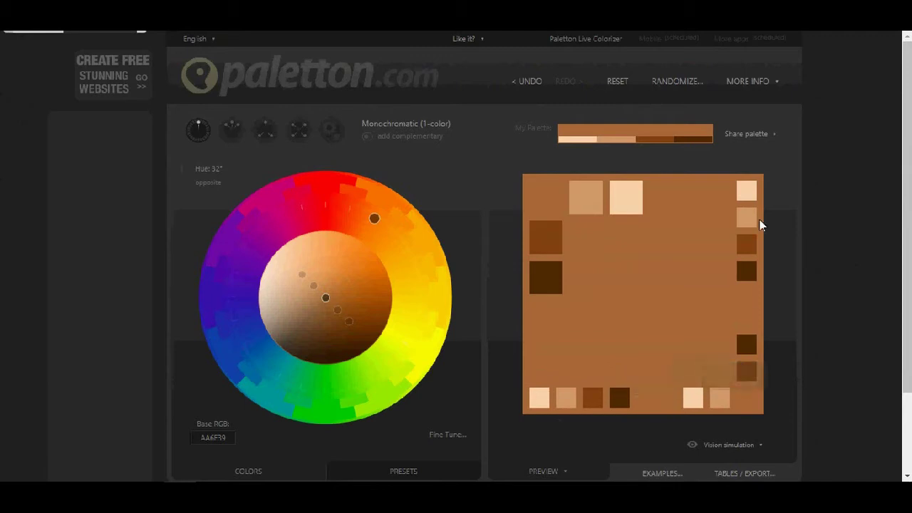
drag(377, 220, 354, 401)
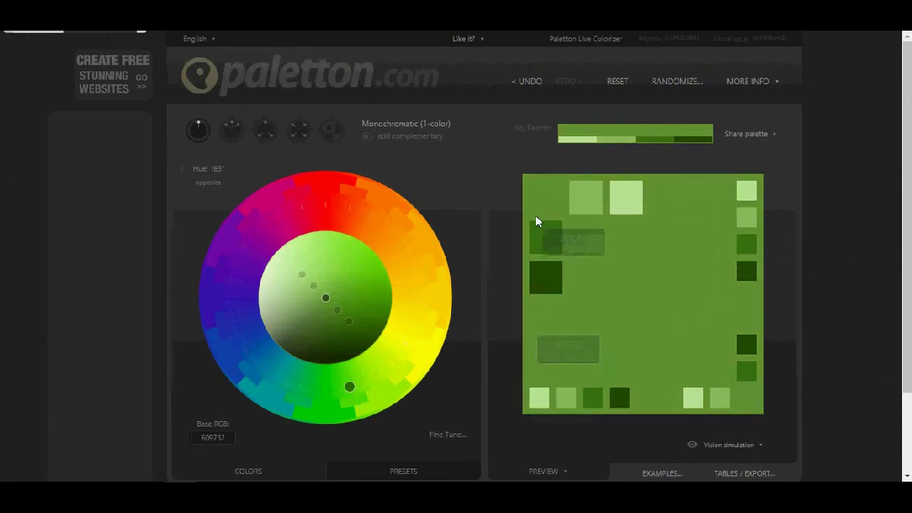
drag(326, 298, 350, 285)
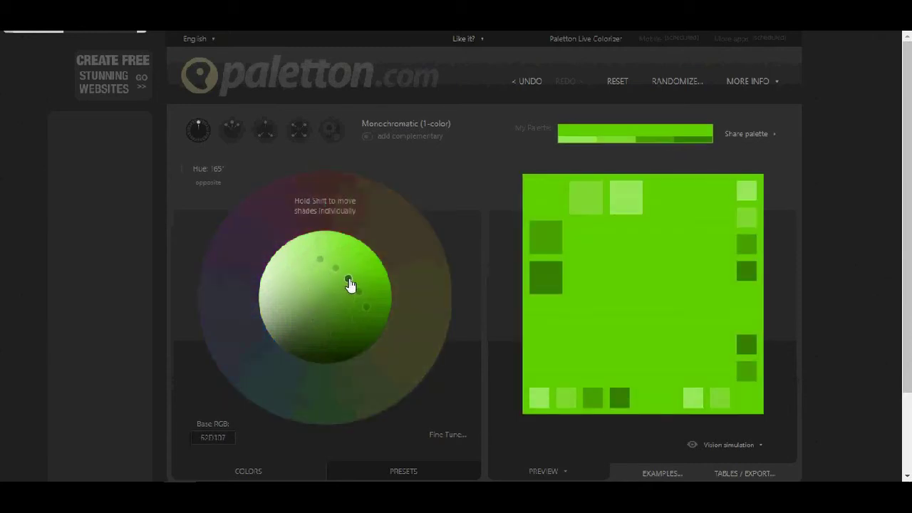
Step: Settle on a four-colour Tetrad scheme after trying Adjacent, undo and redo, then show randomize options
click(232, 131)
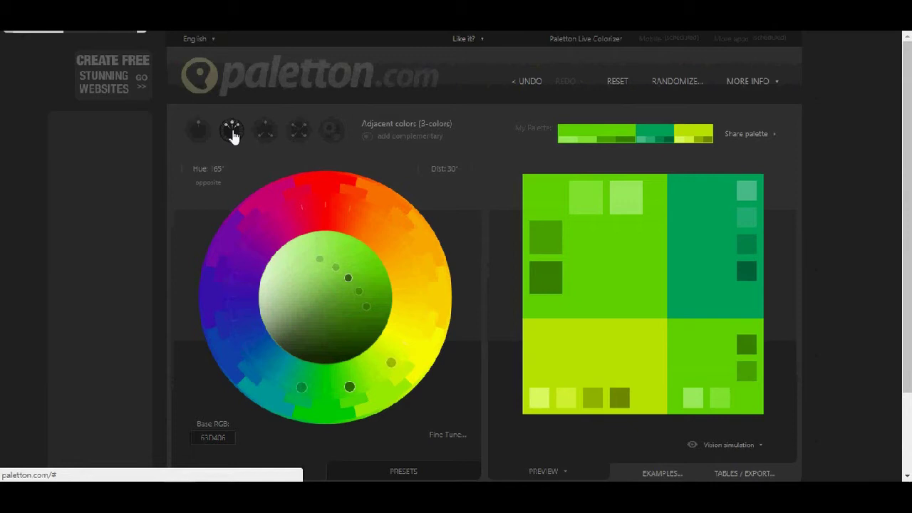
click(296, 131)
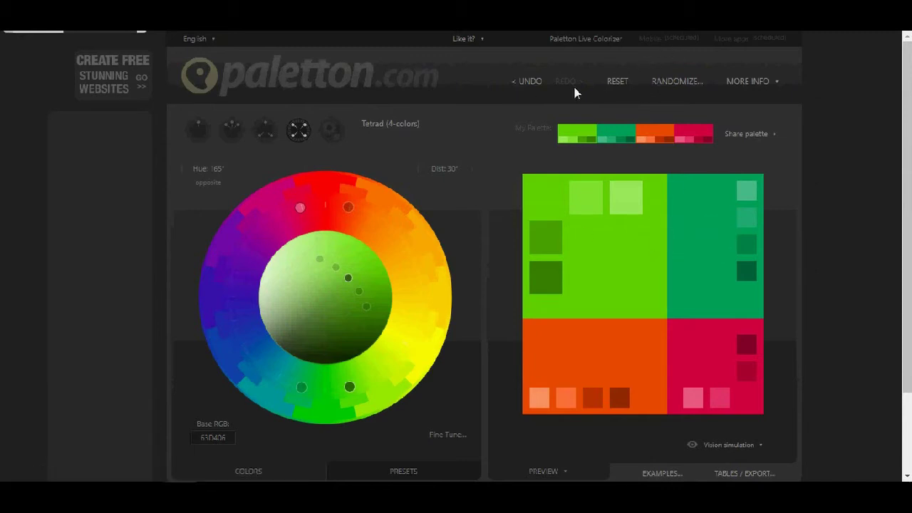
click(527, 82)
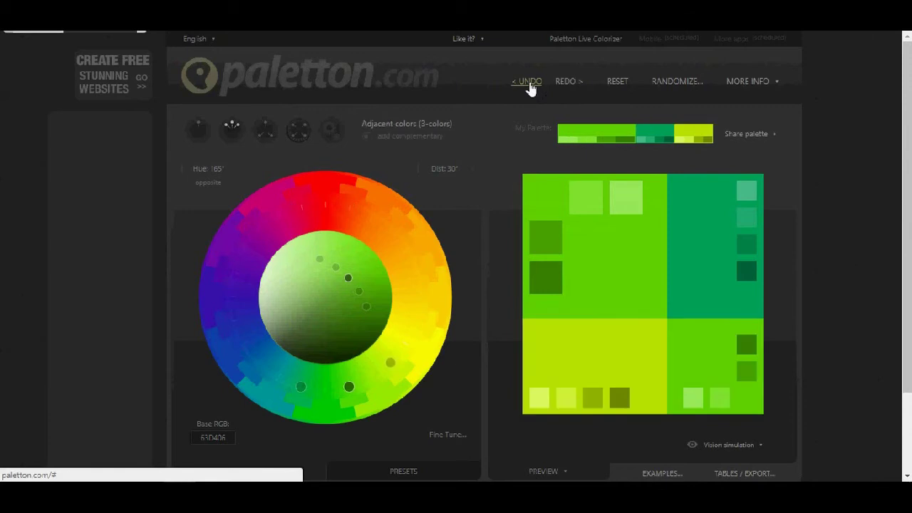
click(562, 83)
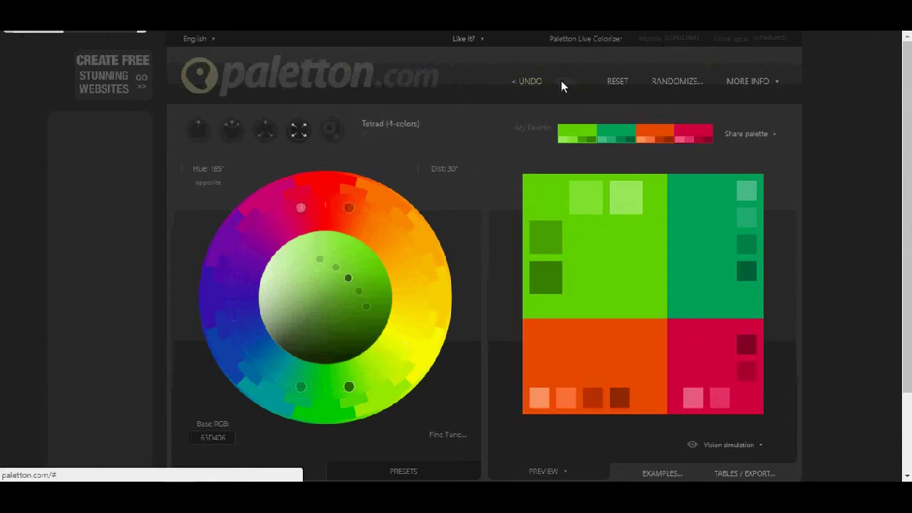
click(670, 83)
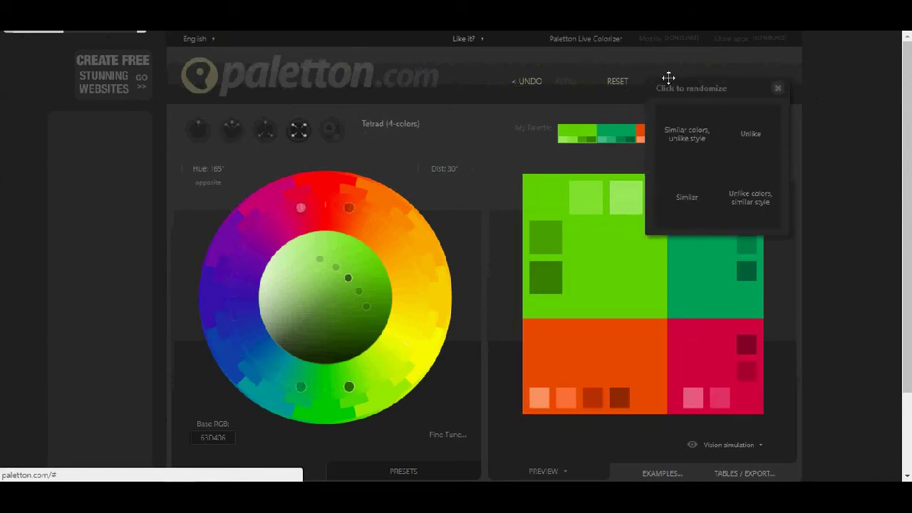
Step: Randomize the palette repeatedly with Similar colors and Unlike options into a green, pink and coral tetrad
click(691, 146)
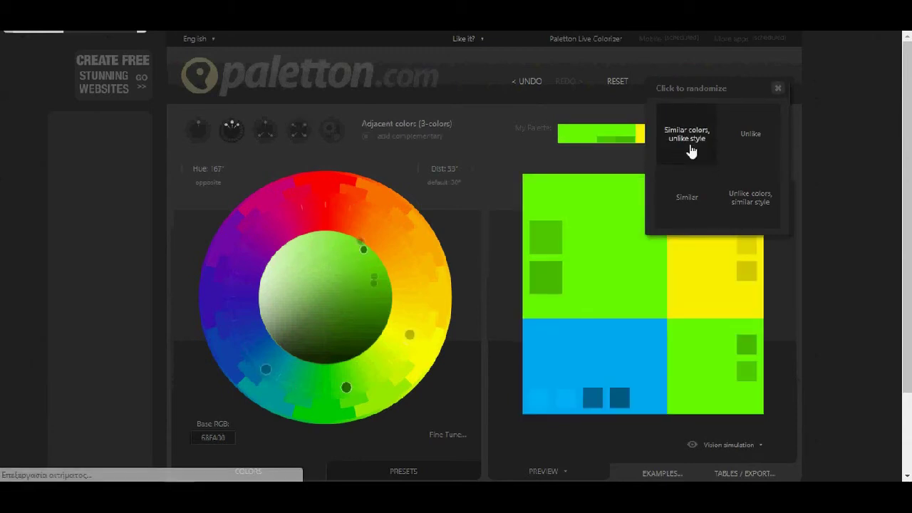
click(752, 137)
click(751, 137)
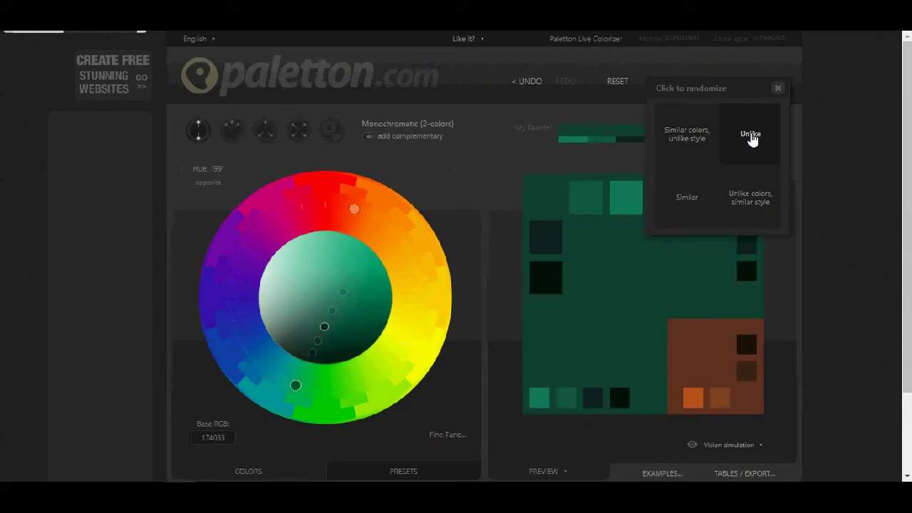
click(749, 146)
click(749, 146)
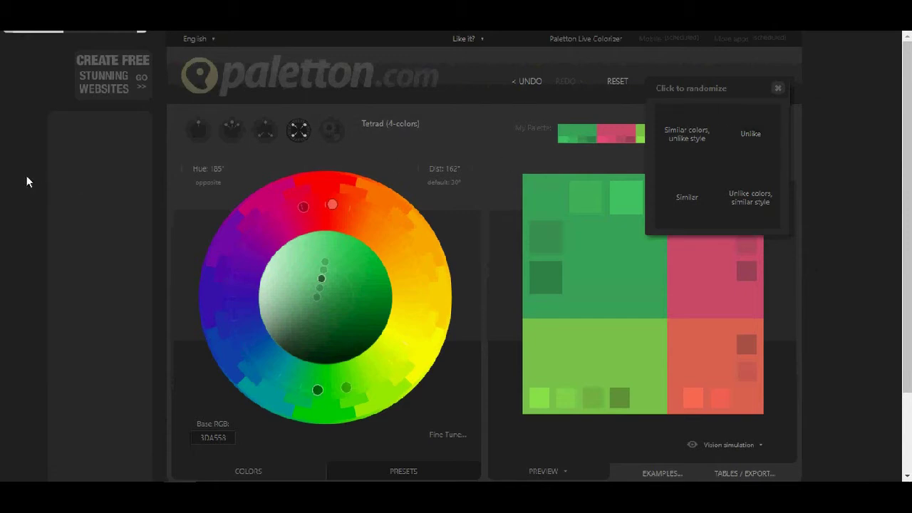
scroll(26, 181, down, 3)
scroll(26, 181, up, 2)
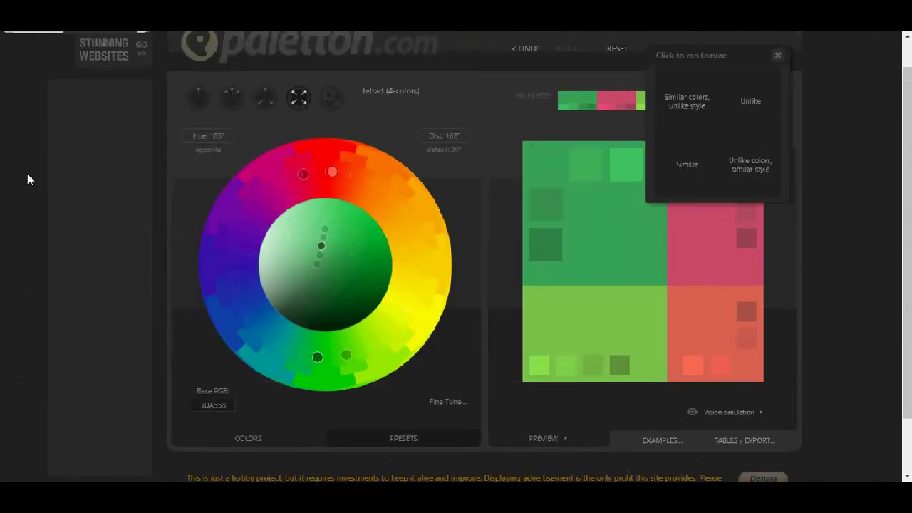
scroll(27, 173, up, 1)
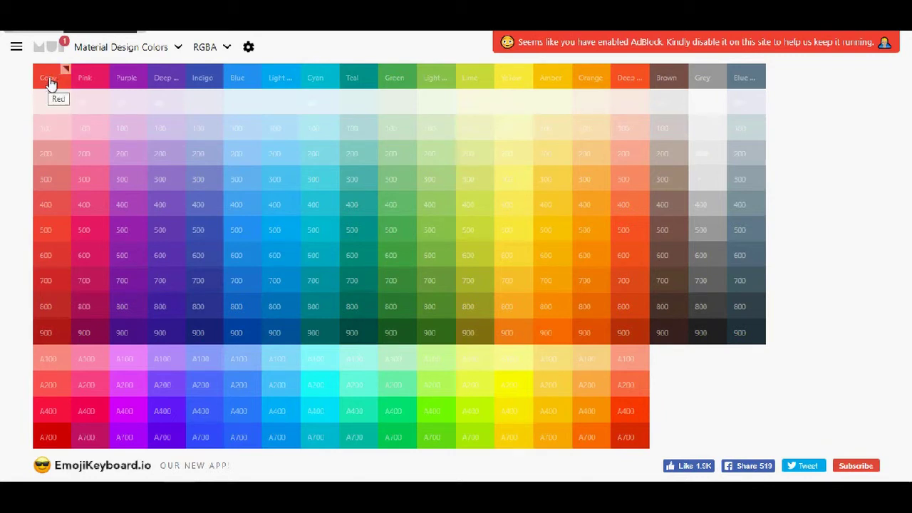
Step: Show colour values as HEX and open the Social Colors brand palette page
click(205, 48)
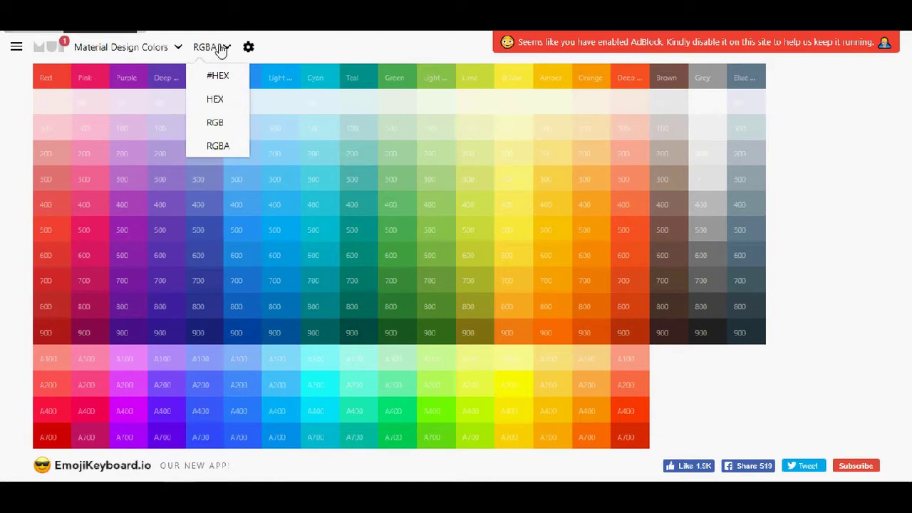
click(221, 104)
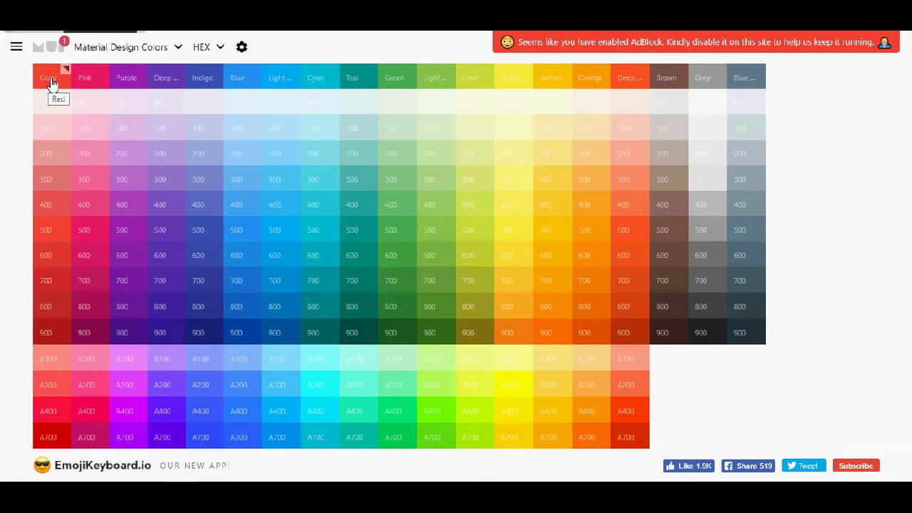
mouse_move(172, 53)
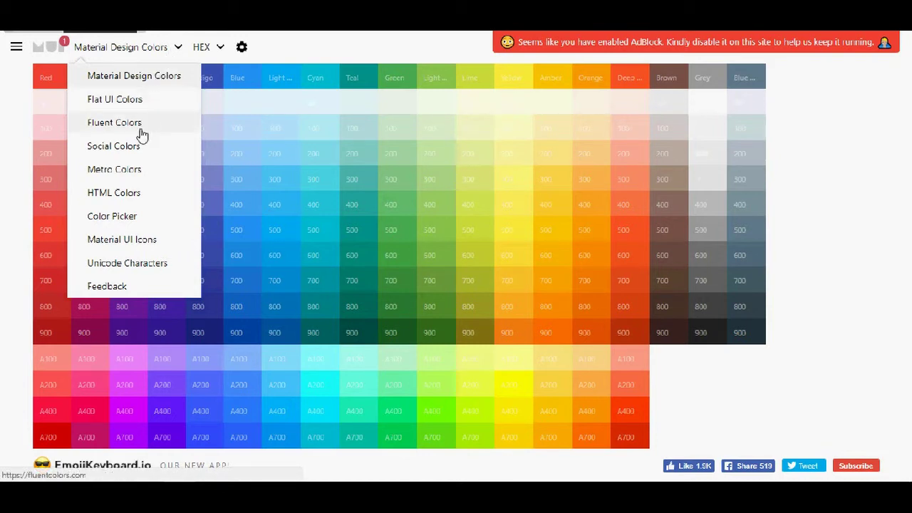
click(130, 147)
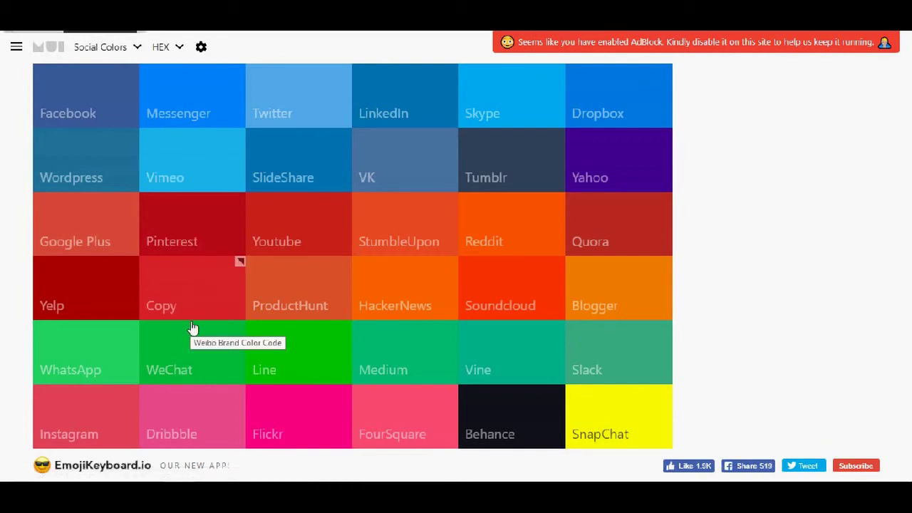
Step: Copy the Weibo brand colour's HEX code from the Social Colors grid
click(177, 374)
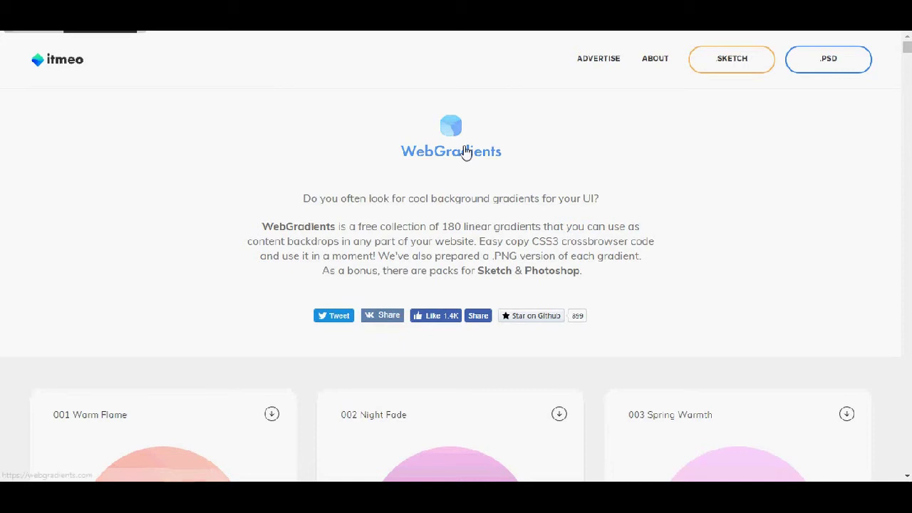
Step: Scroll past gradients 001–009 to cards 010 Winter Neva, 011 Dusty Grass and 012 Tempting Azure
scroll(19, 221, down, 2)
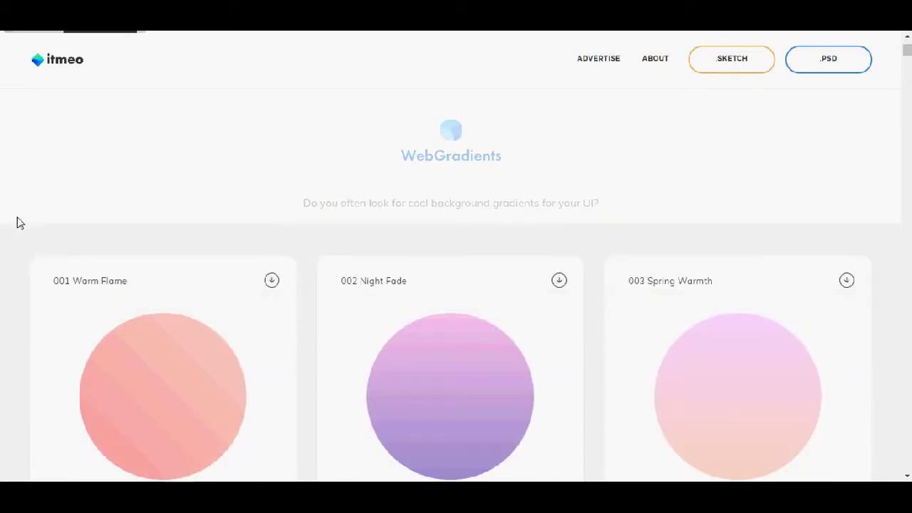
scroll(20, 222, down, 2)
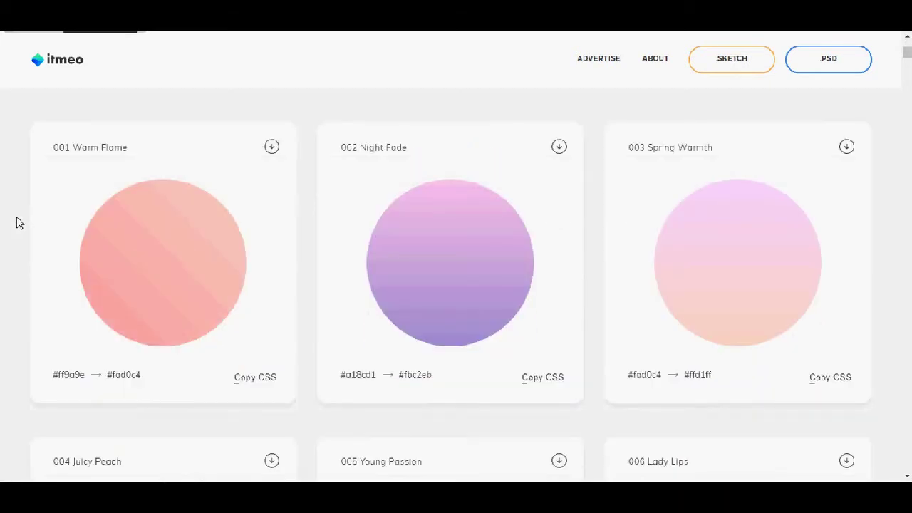
scroll(20, 223, down, 1)
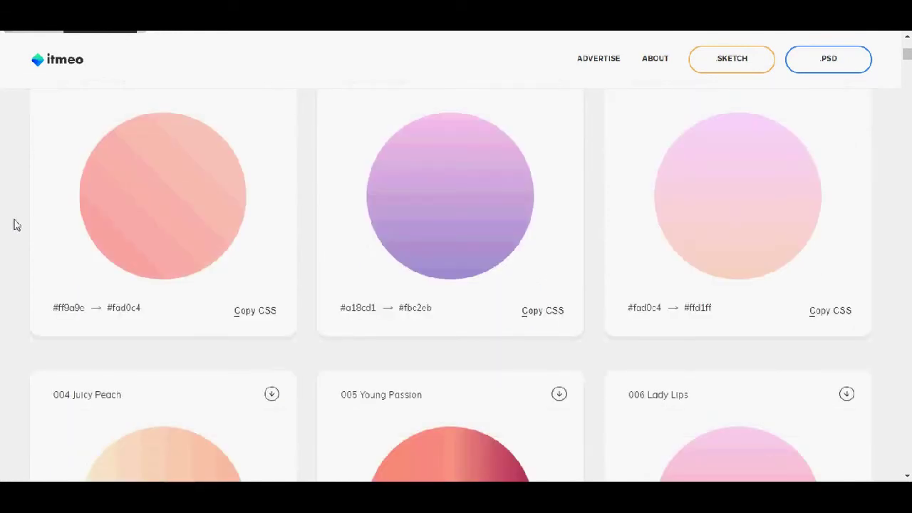
scroll(17, 225, down, 4)
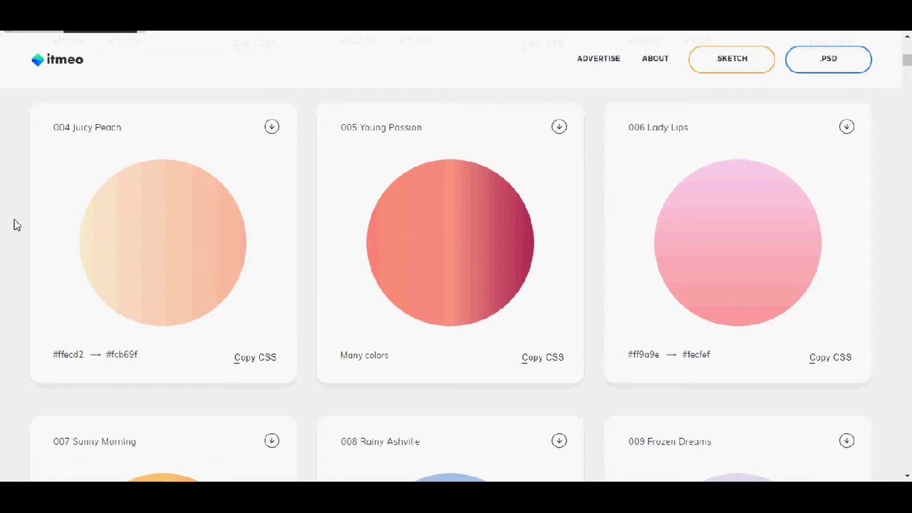
scroll(17, 225, down, 2)
scroll(17, 226, down, 1)
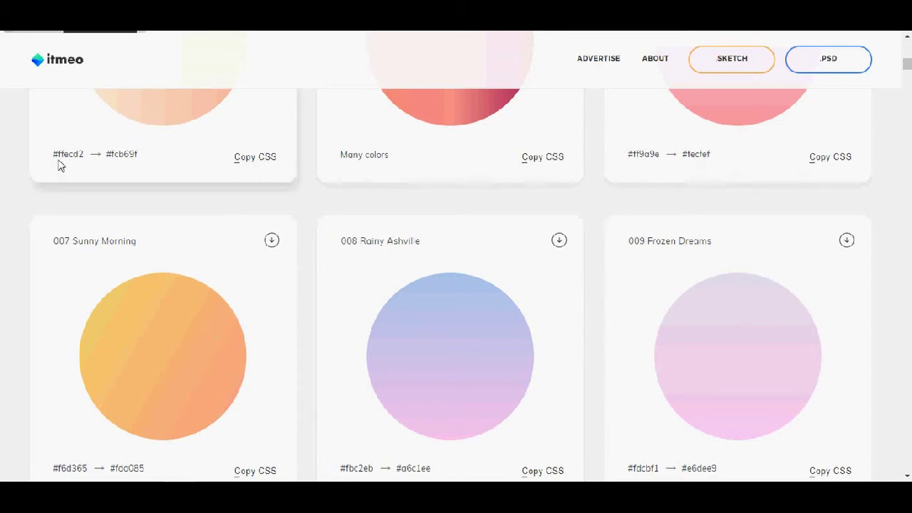
scroll(61, 214, up, 1)
scroll(107, 246, up, 1)
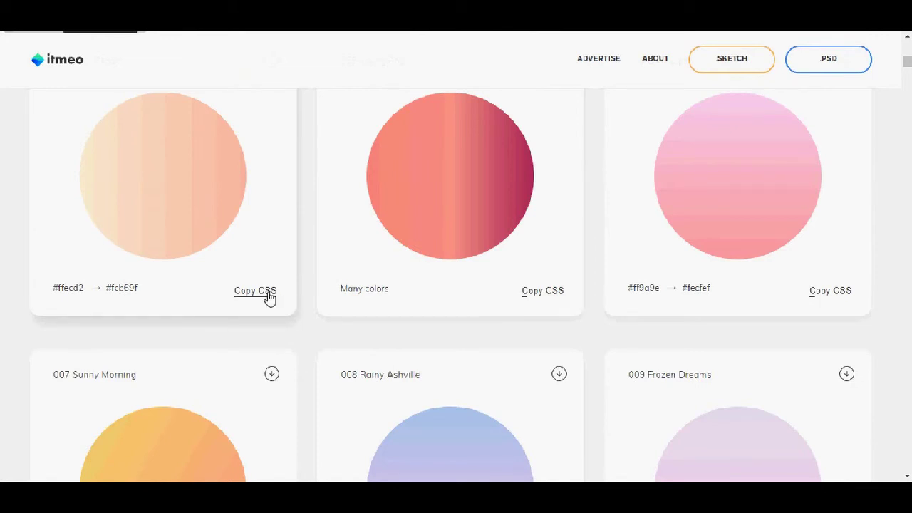
scroll(268, 299, up, 1)
scroll(303, 283, down, 5)
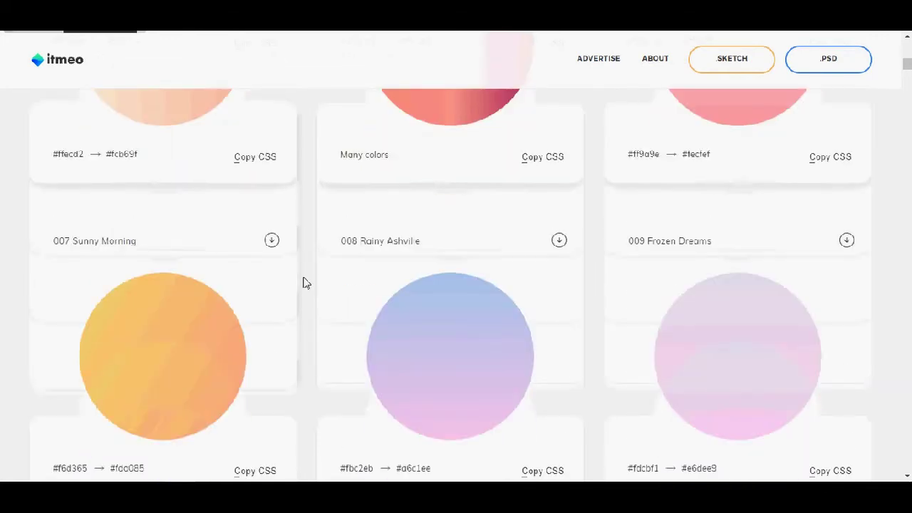
scroll(302, 283, down, 5)
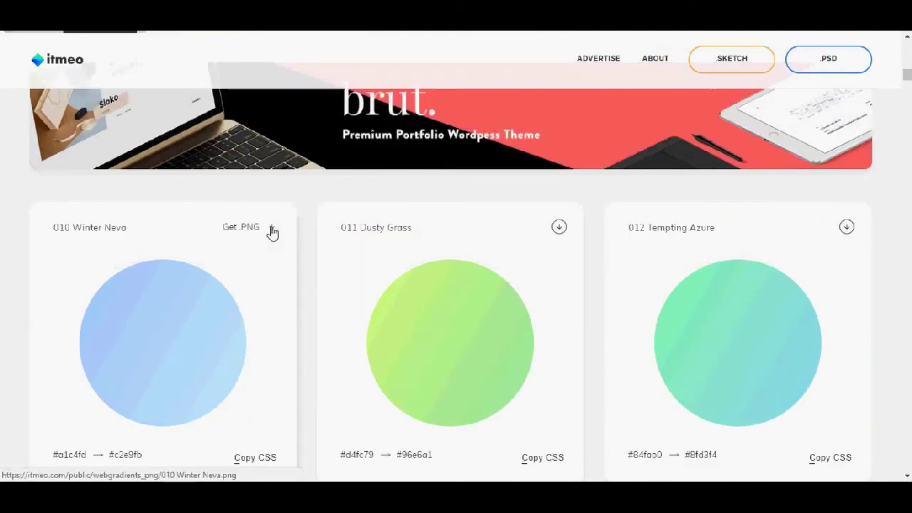
Step: Clear the stray text selection and scroll deeper into the 050s, toward 058 Great Whale
scroll(272, 233, down, 5)
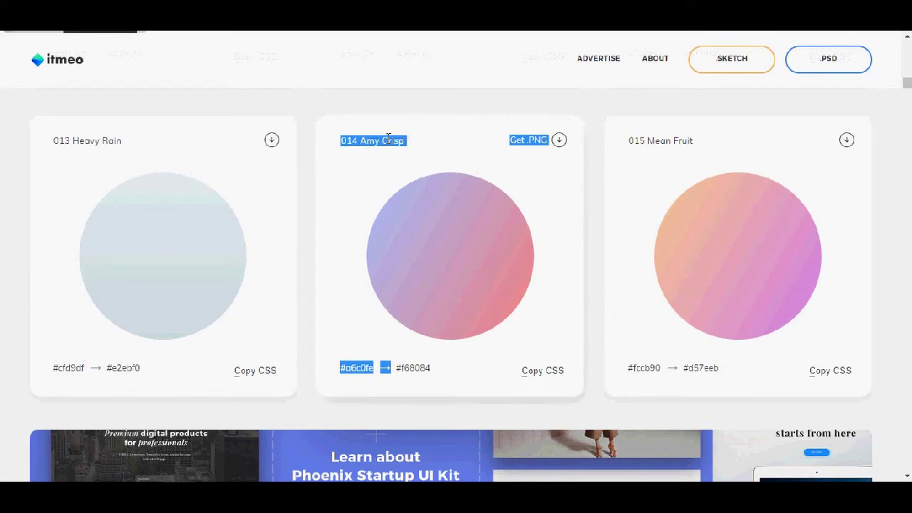
click(736, 155)
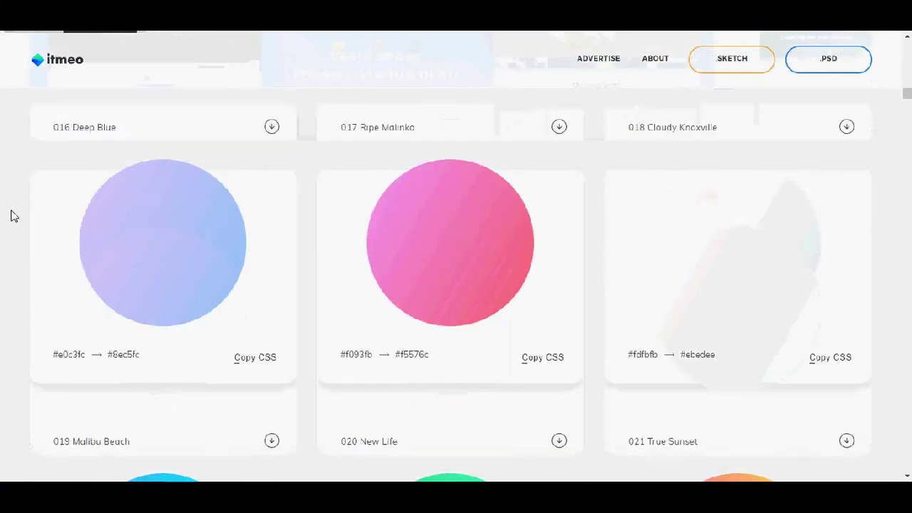
scroll(13, 214, down, 6)
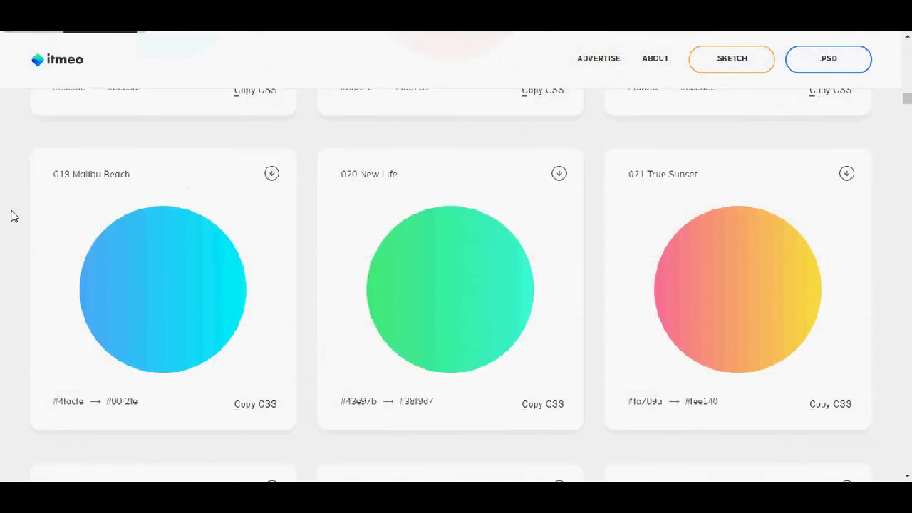
scroll(18, 211, down, 3)
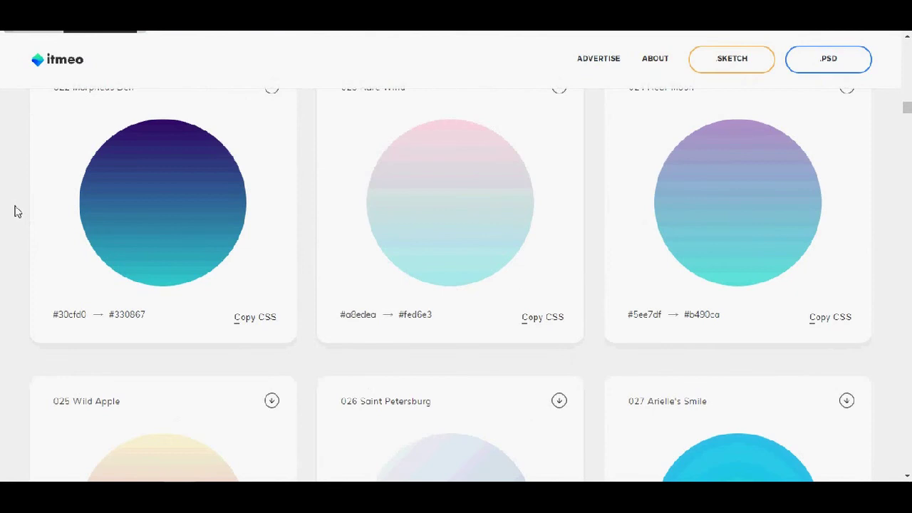
scroll(18, 211, down, 3)
scroll(18, 211, down, 17)
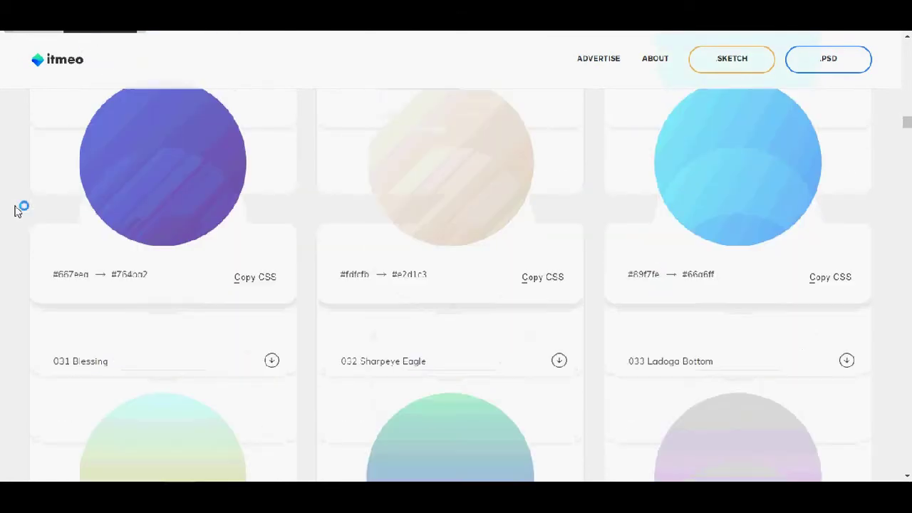
scroll(17, 211, down, 17)
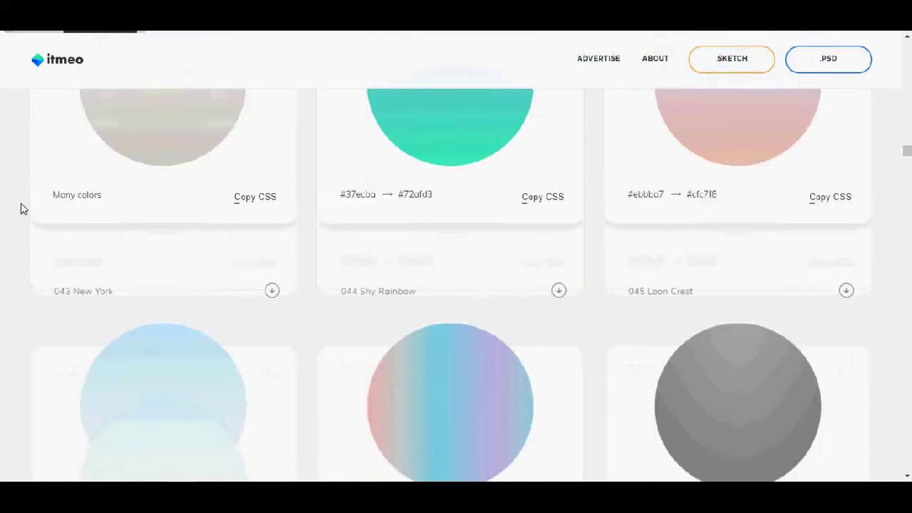
scroll(19, 217, down, 13)
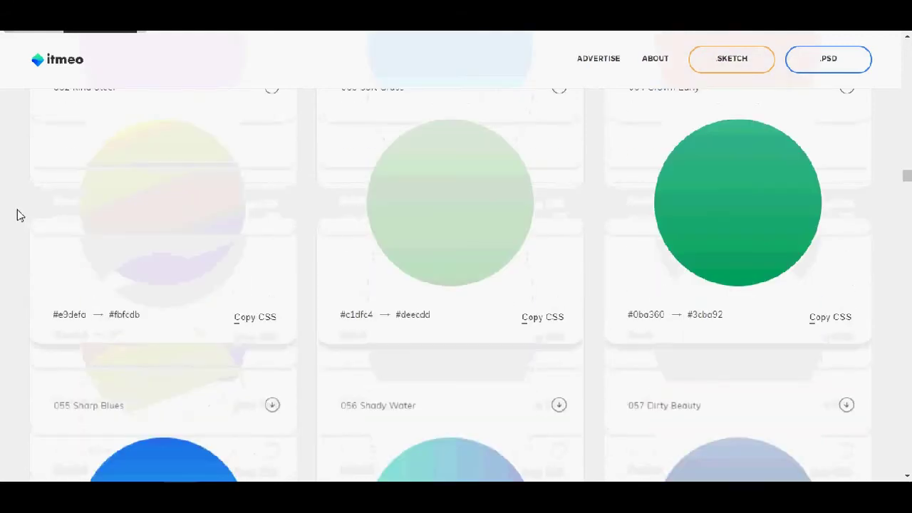
scroll(17, 211, down, 2)
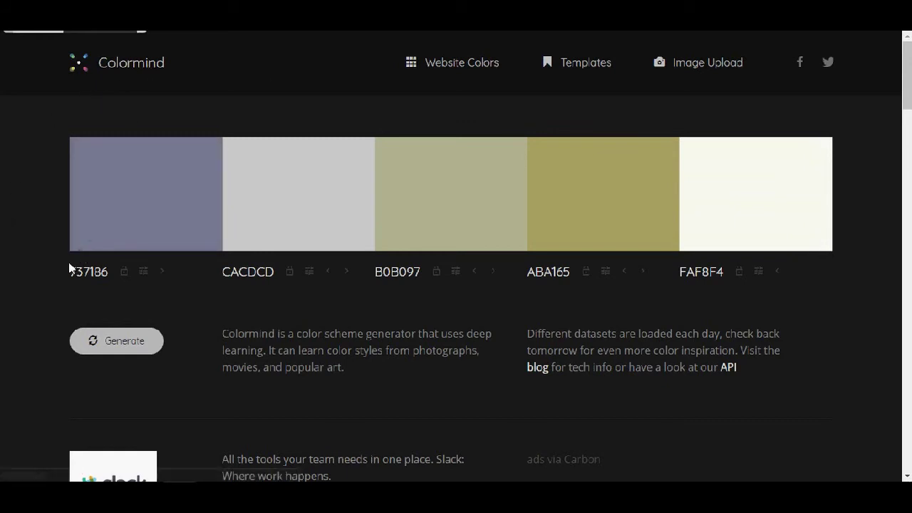
Step: Generate two fresh five-colour palettes in Colormind
click(121, 343)
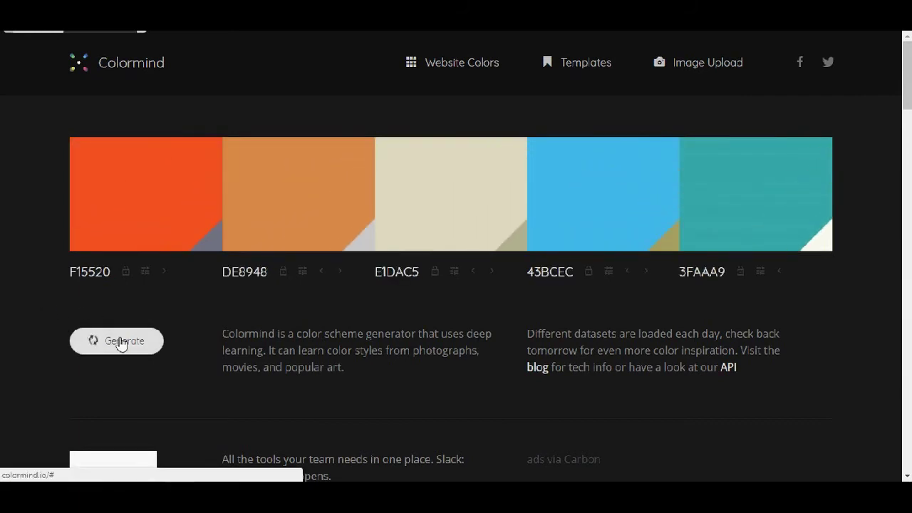
click(122, 344)
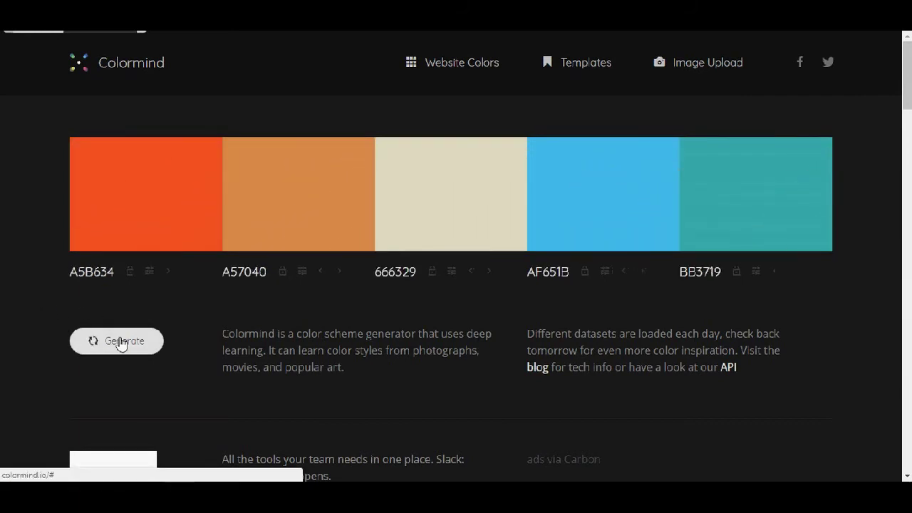
scroll(120, 343, down, 3)
scroll(120, 342, up, 2)
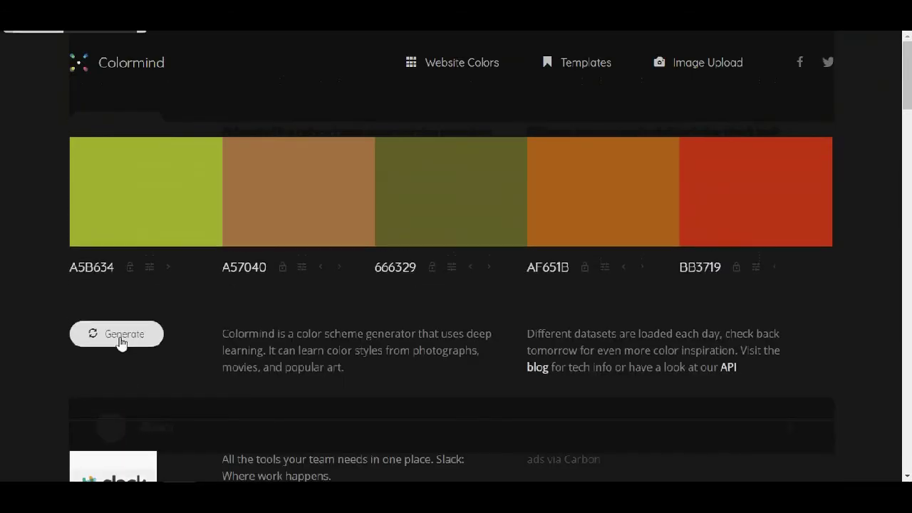
Step: Change the first swatch's hue from yellow A5B634 to green 51B634
click(149, 275)
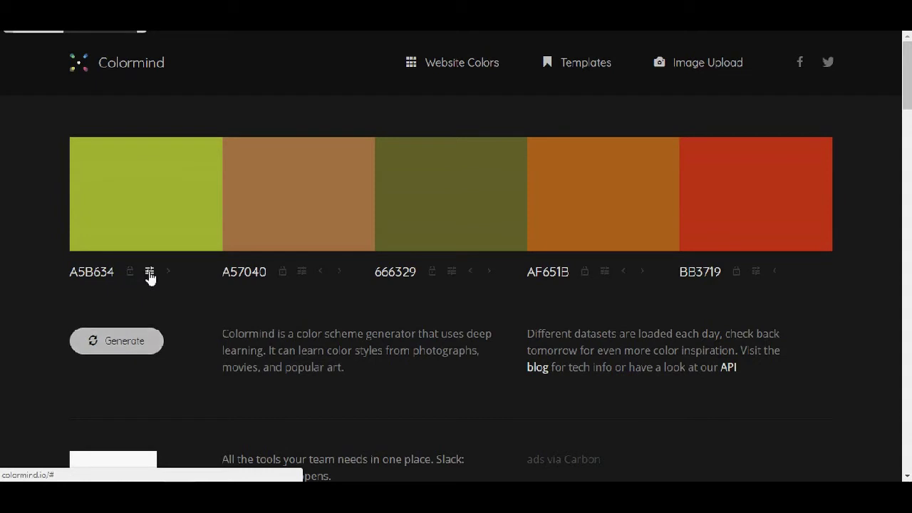
mouse_move(191, 316)
mouse_down()
mouse_move(192, 354)
mouse_move(191, 330)
mouse_up()
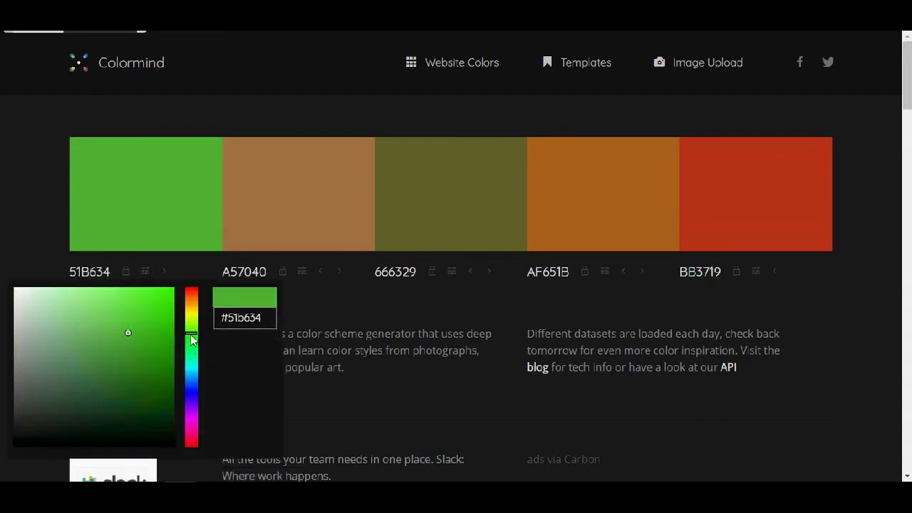
click(36, 264)
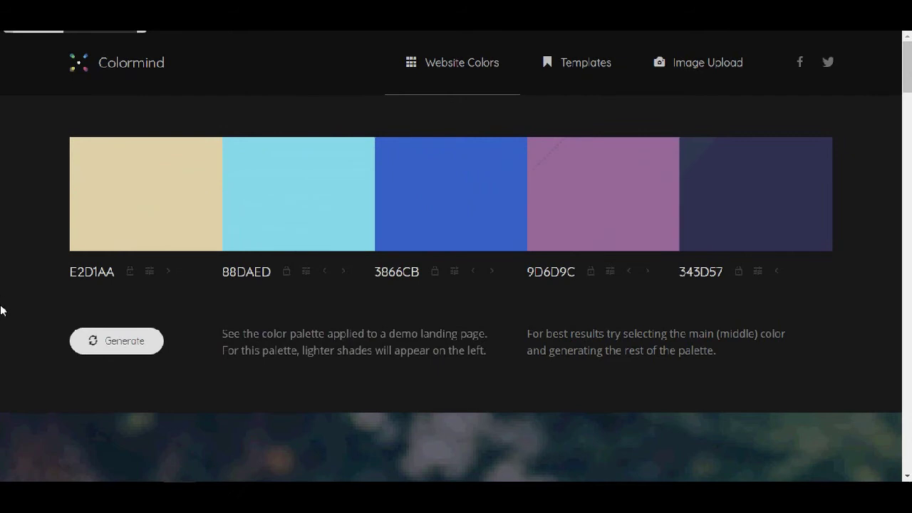
Step: Browse the E2D1AA–343D57 demo landing page down to the footer and back, then go to Templates
scroll(33, 295, down, 5)
scroll(33, 296, down, 6)
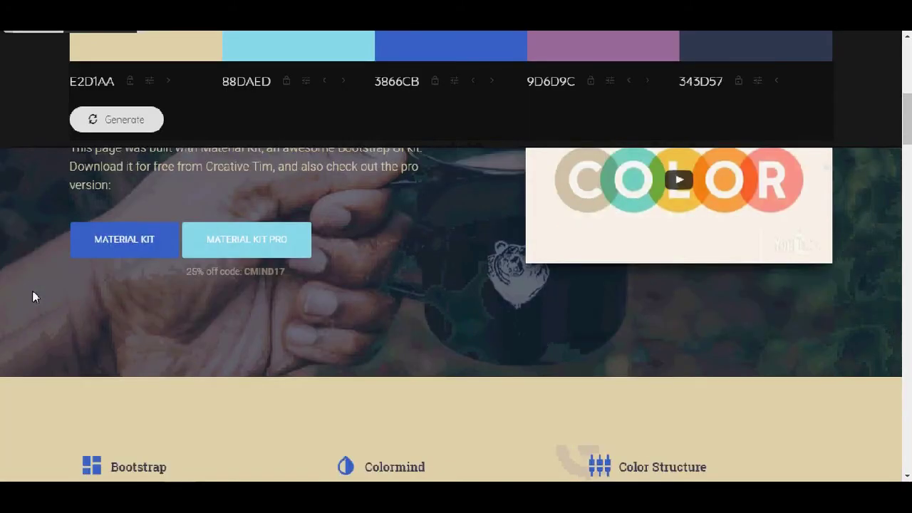
scroll(33, 296, down, 1)
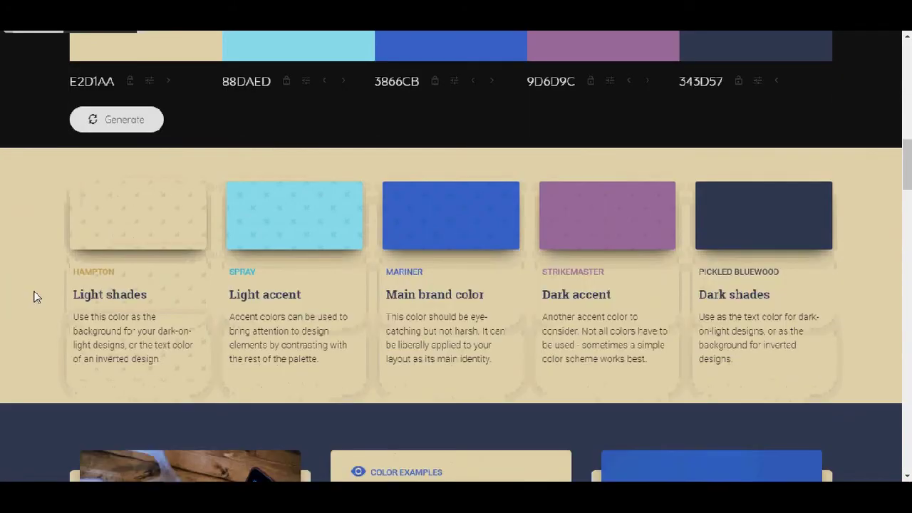
scroll(453, 330, down, 3)
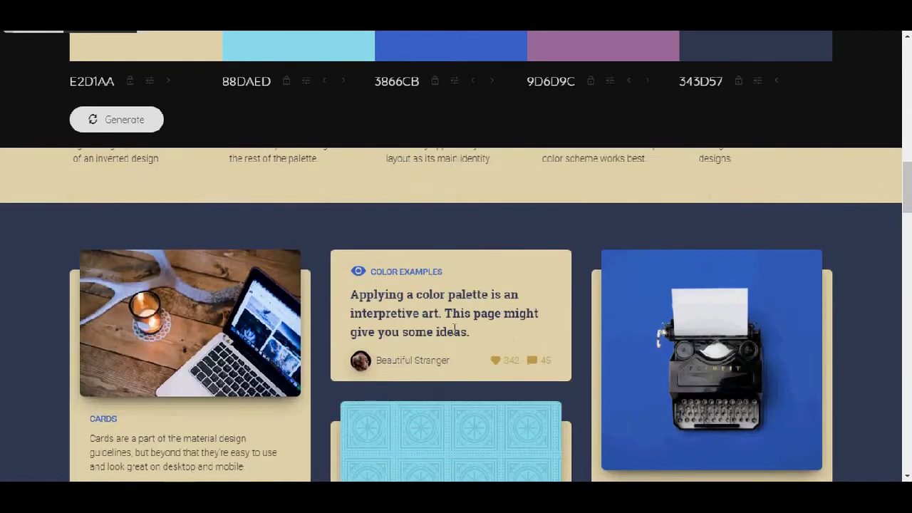
scroll(40, 312, down, 10)
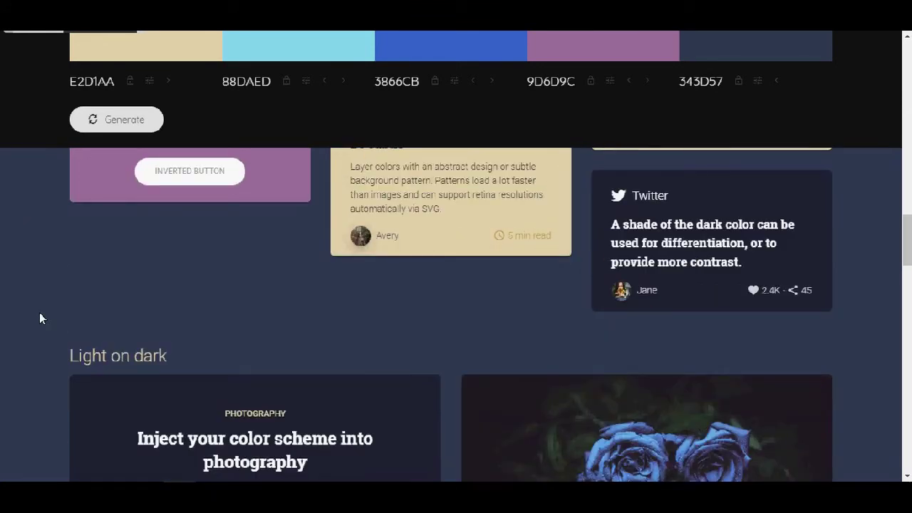
scroll(40, 313, down, 9)
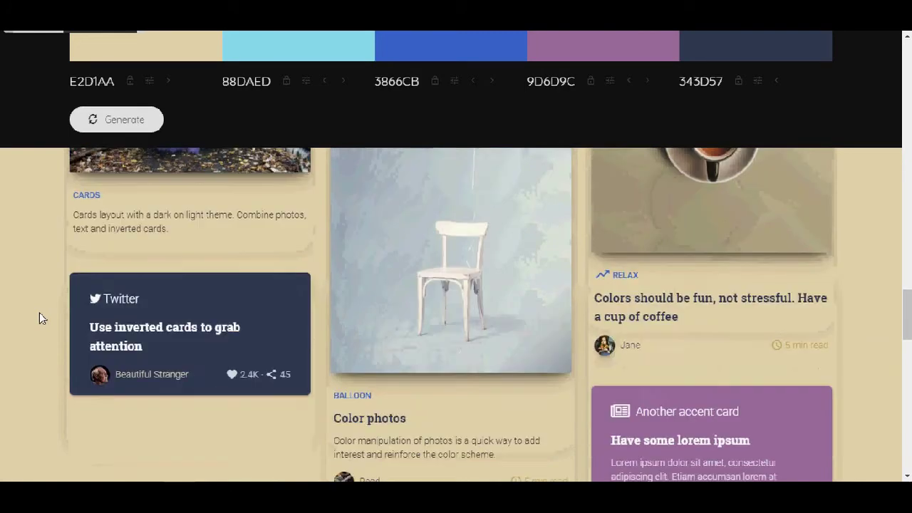
scroll(39, 312, down, 12)
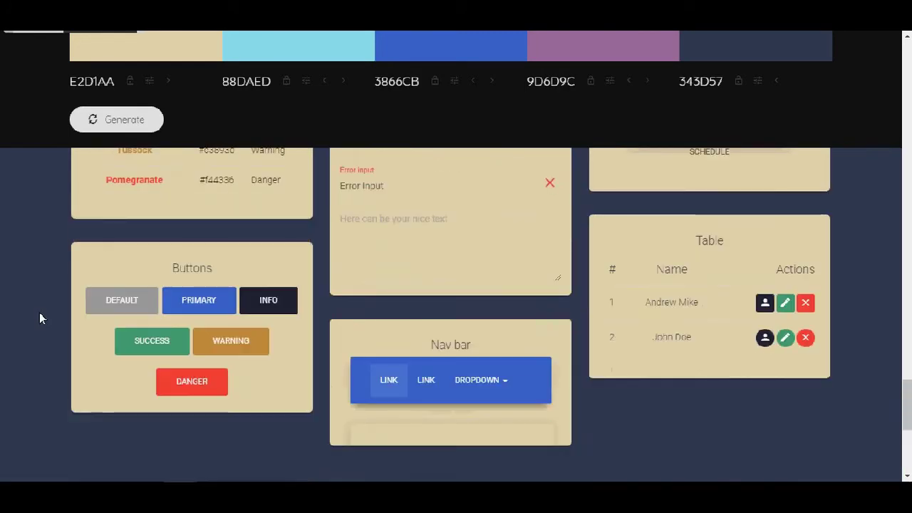
scroll(40, 318, up, 12)
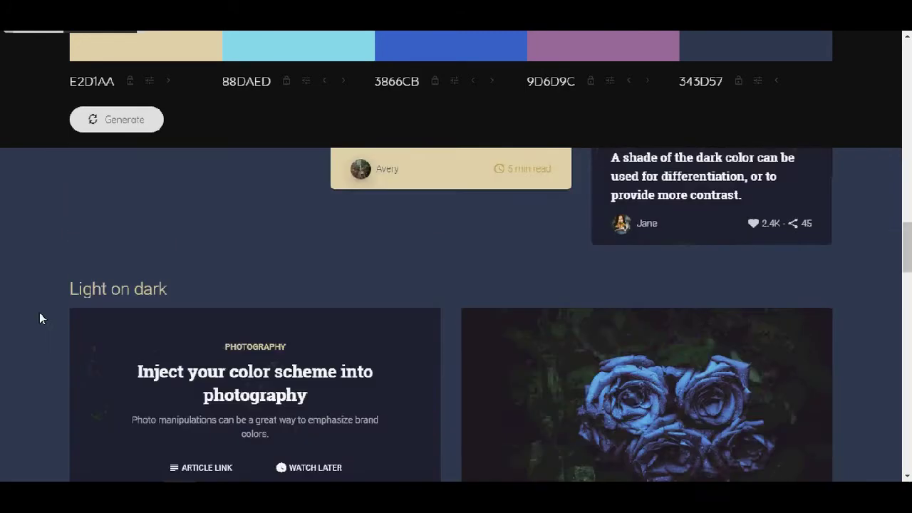
scroll(39, 312, up, 15)
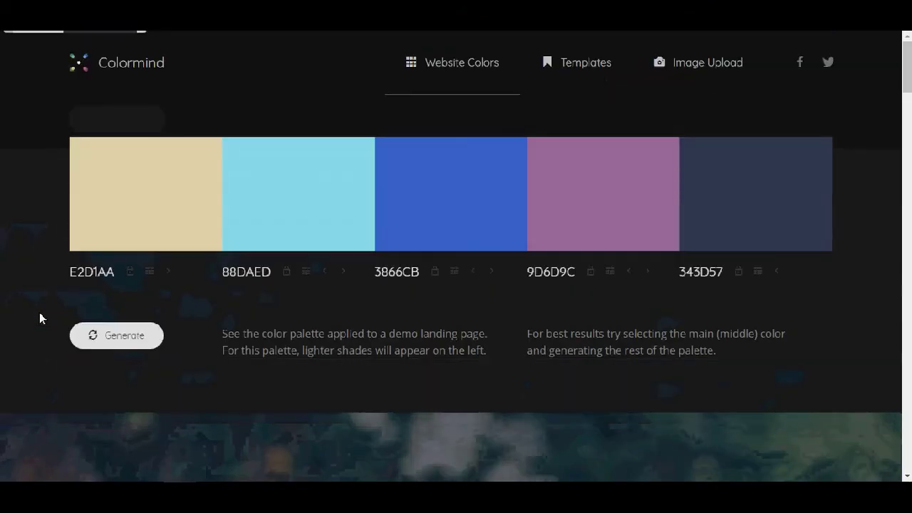
click(596, 68)
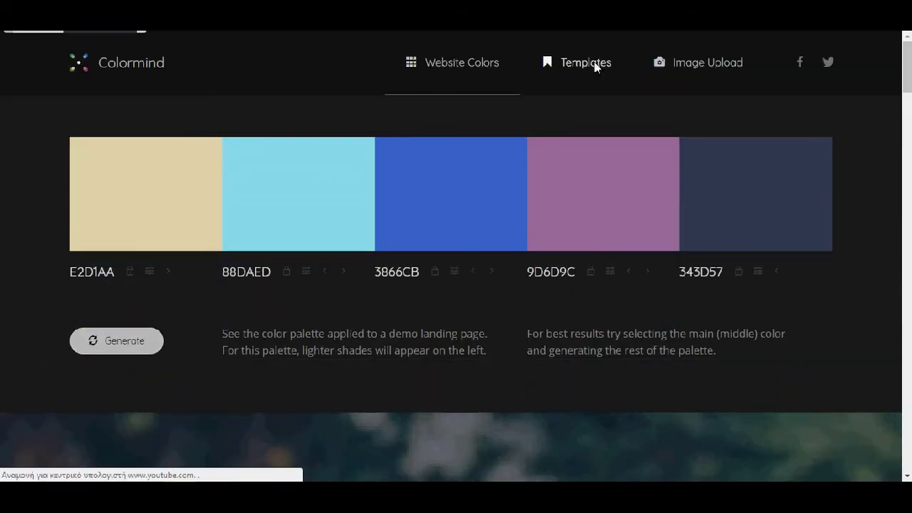
Step: Scroll down and back up through the Paper Dashboard template preview
scroll(263, 324, down, 5)
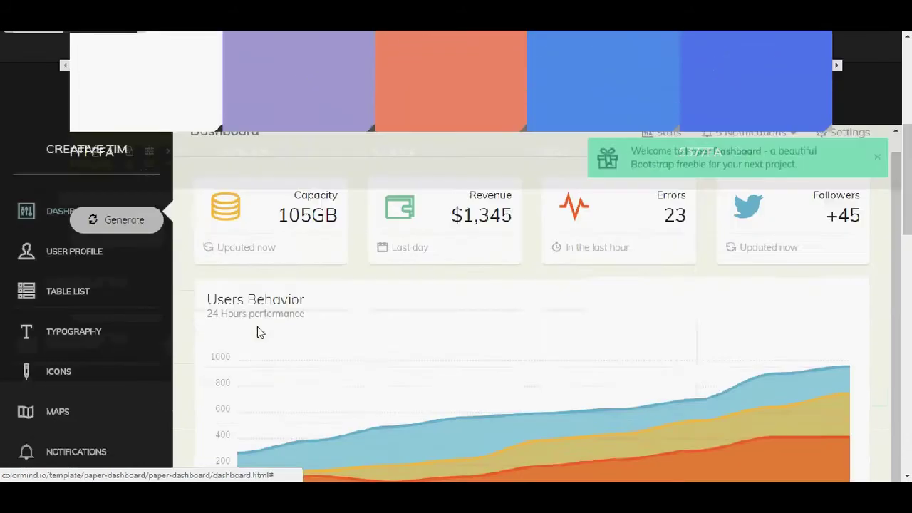
scroll(258, 329, down, 15)
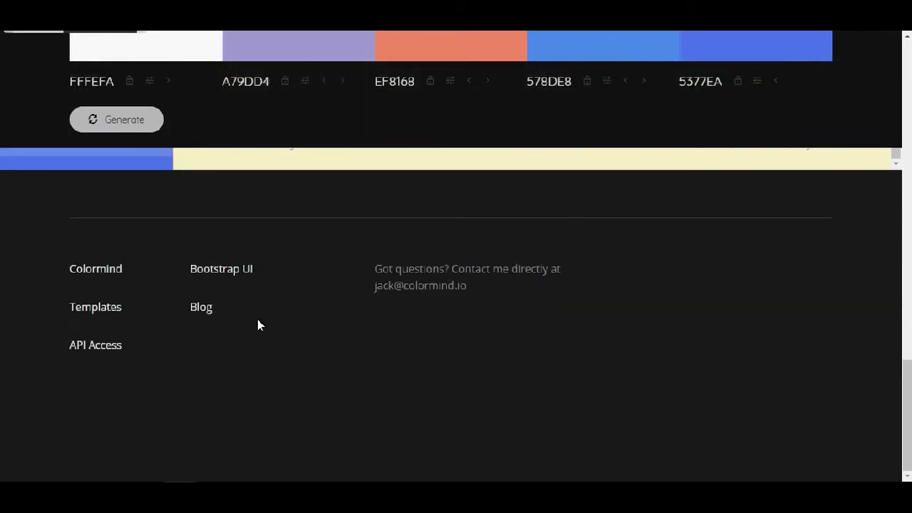
scroll(257, 325, up, 20)
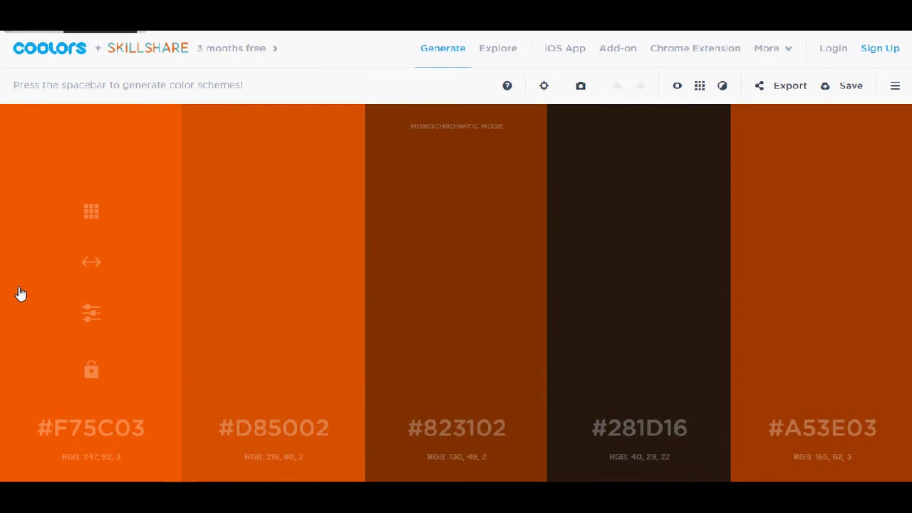
Step: Generate two new palettes with the spacebar, ending on blues 48ACF0, 364B59, 4C6170, 93ACBC, CCD9E2
key(space)
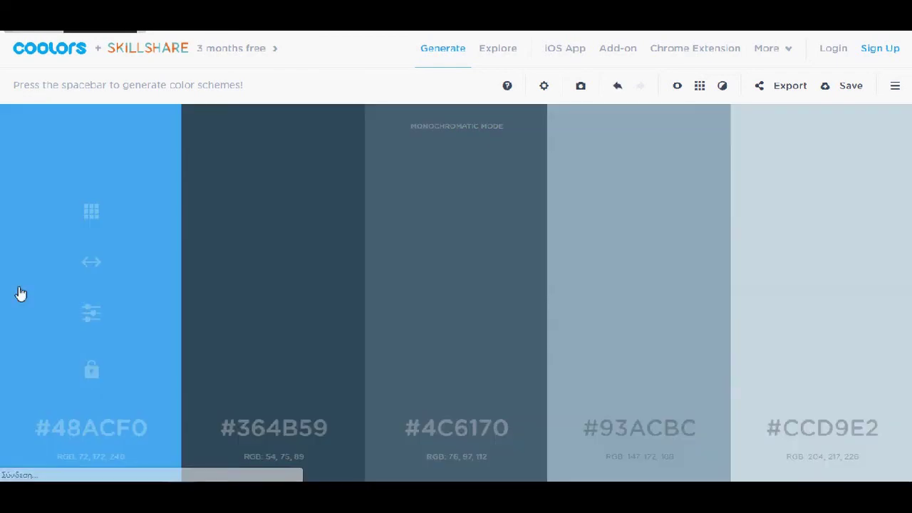
key(space)
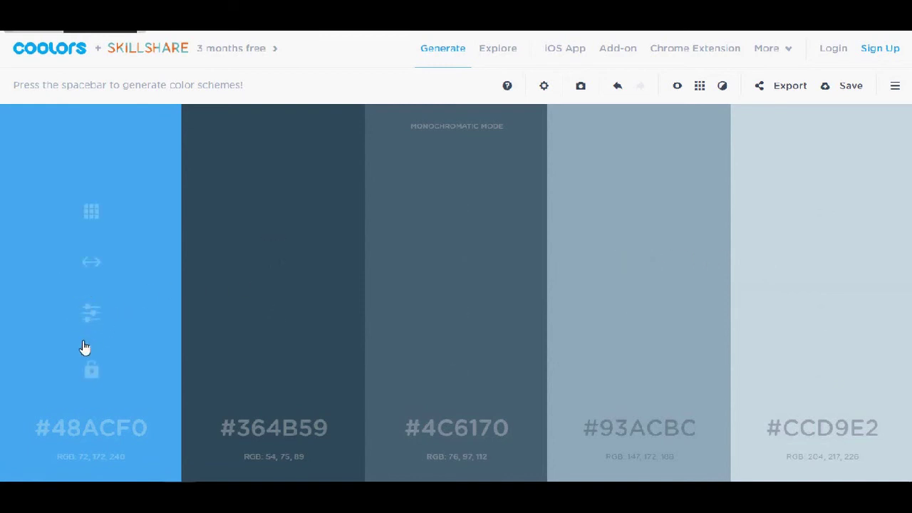
Step: Darken the first colour and shift its hue to 290, making it #A437BA, then view its RGB values
click(93, 314)
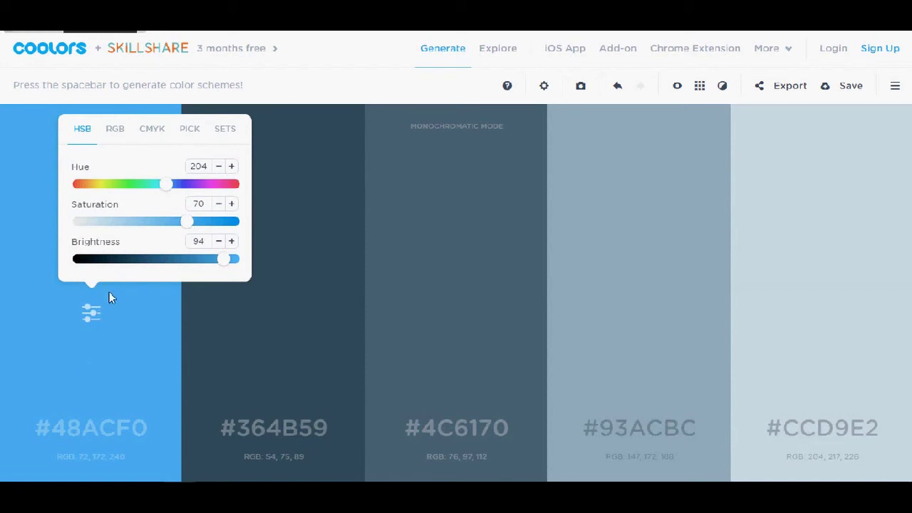
drag(226, 260, 191, 261)
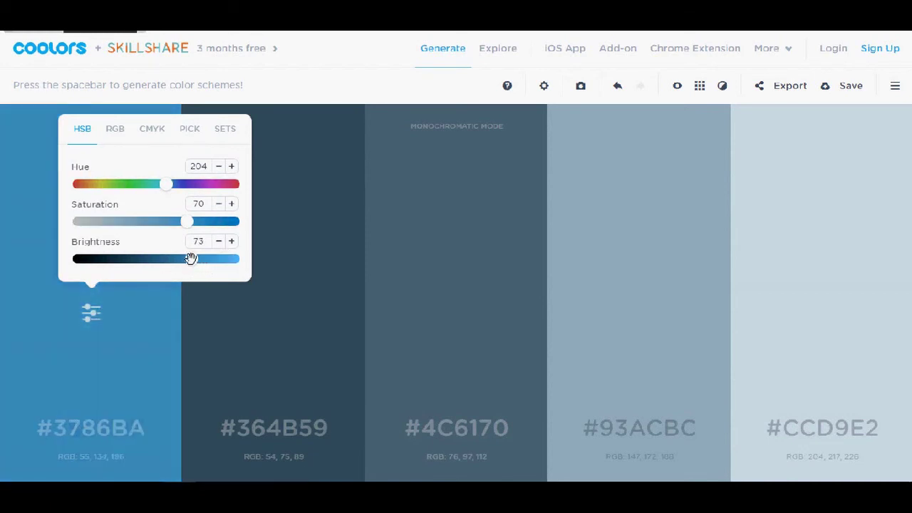
drag(177, 192, 203, 185)
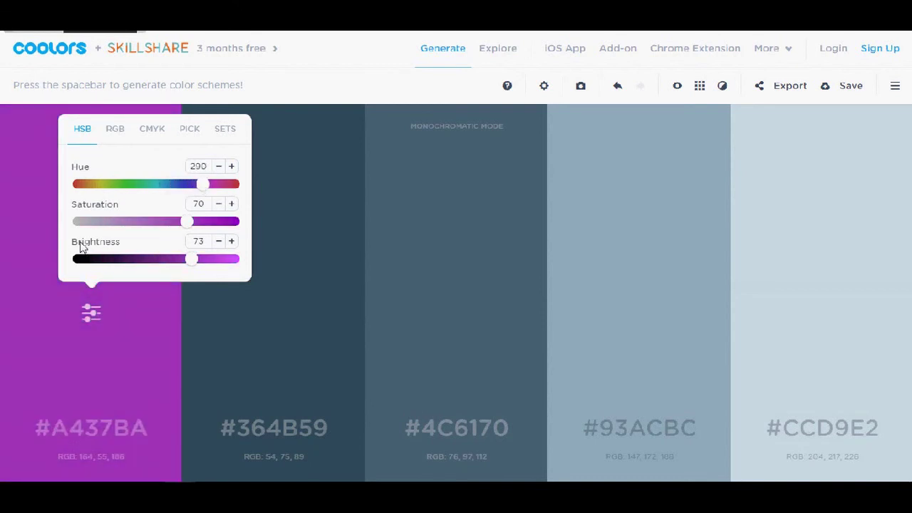
click(132, 340)
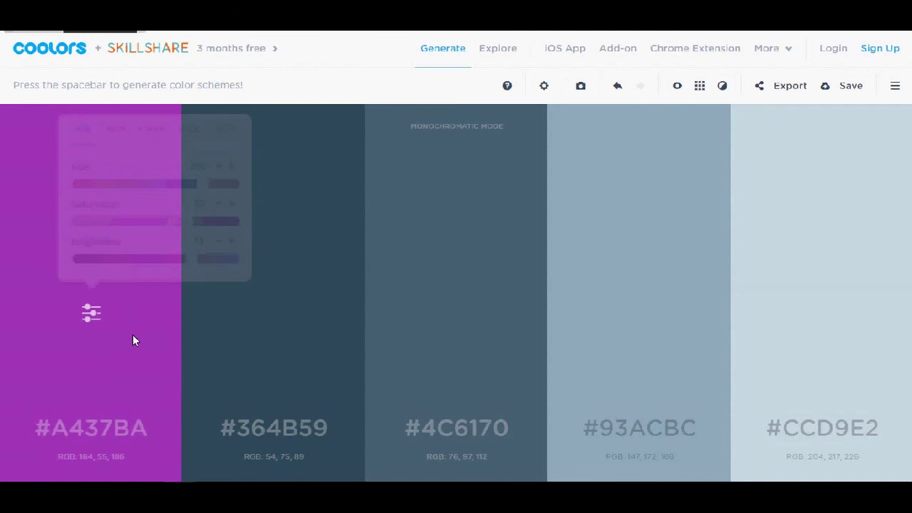
click(114, 134)
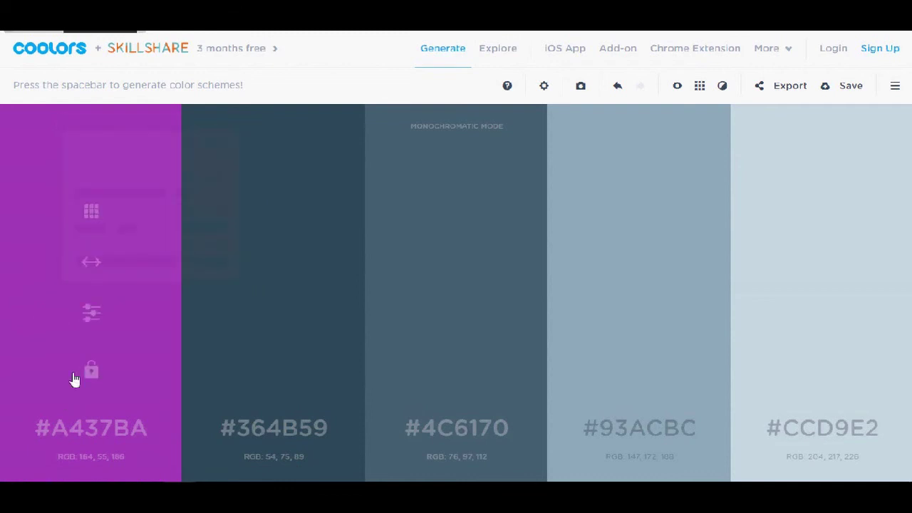
Step: Move the purple to the third slot, darken it to #3C1444, and place #CCD9E2 before #93ACBC
drag(91, 262, 498, 285)
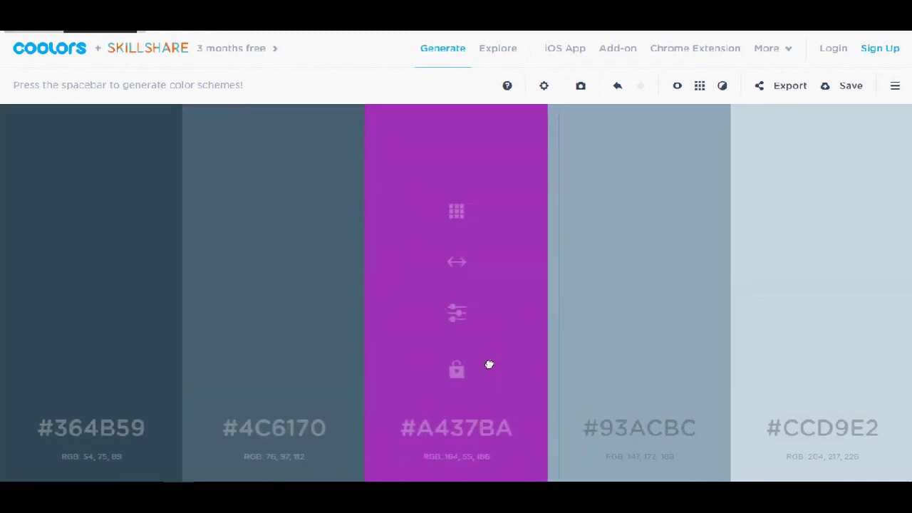
click(456, 212)
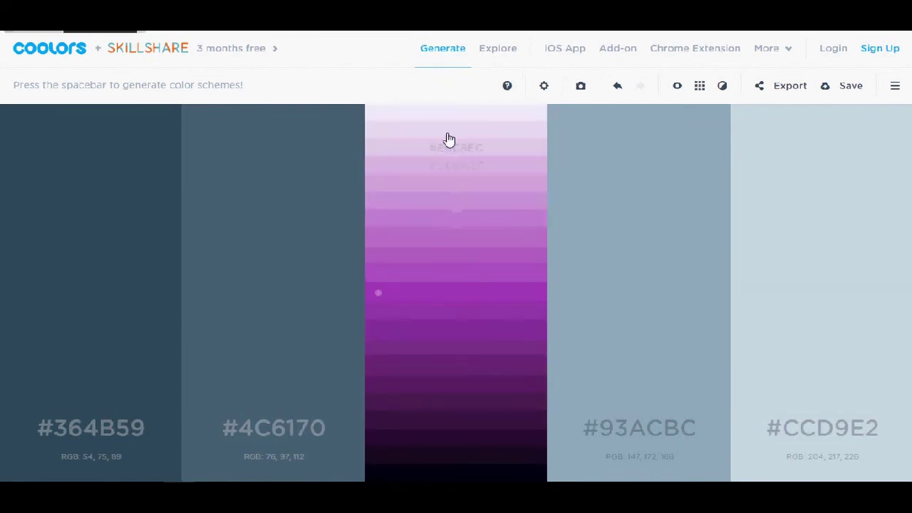
click(451, 424)
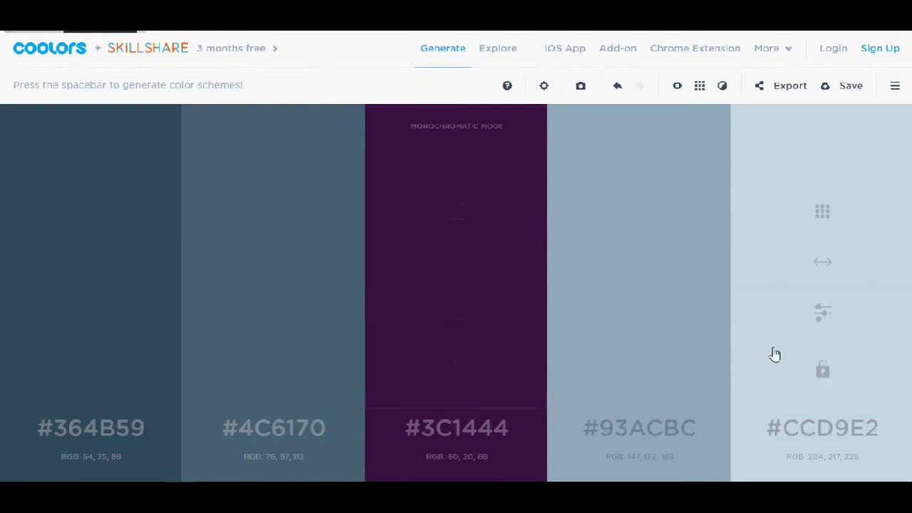
drag(824, 261, 635, 279)
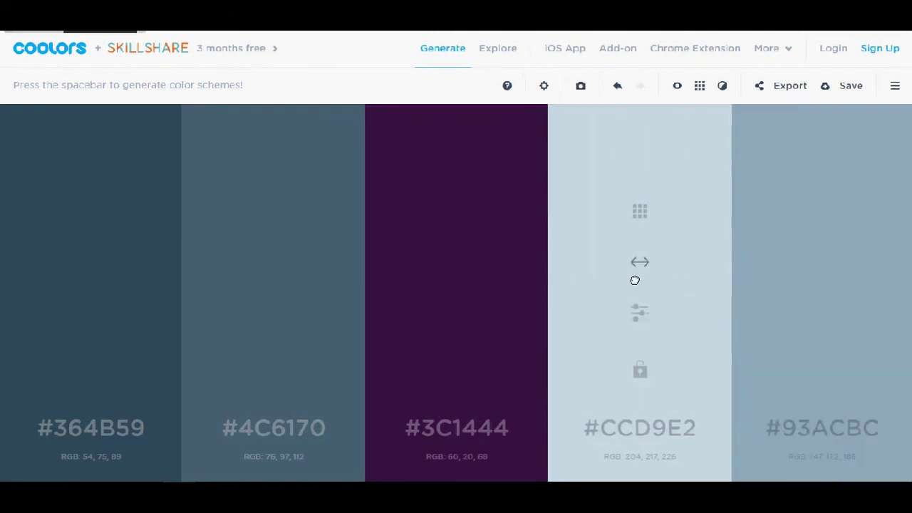